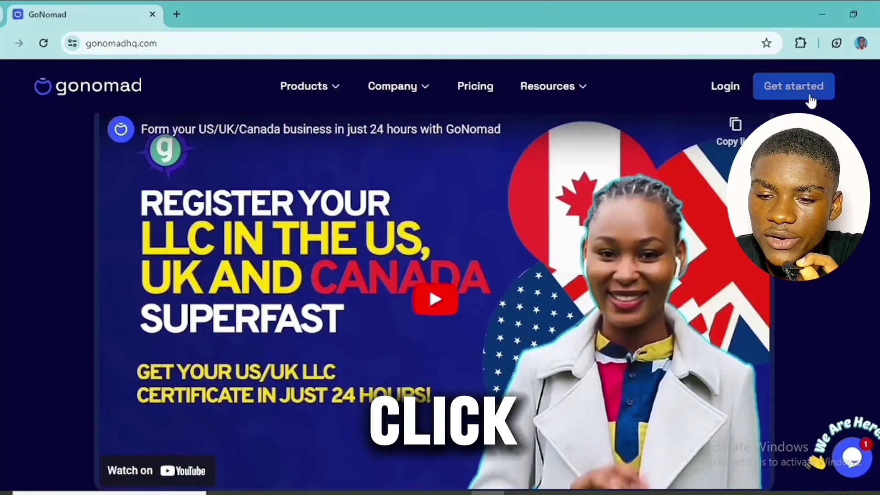
Create a new GoNomad account, accepting the terms of service and privacy policy.
click(808, 93)
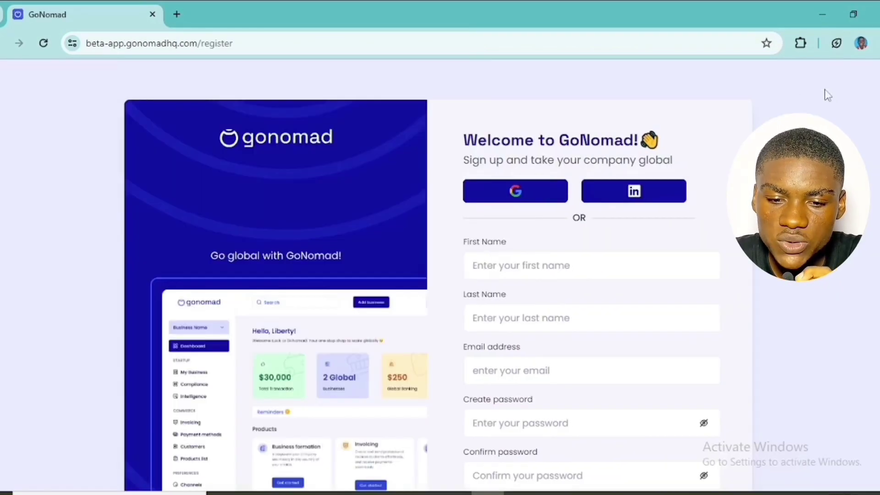
scroll(803, 92, down, 1)
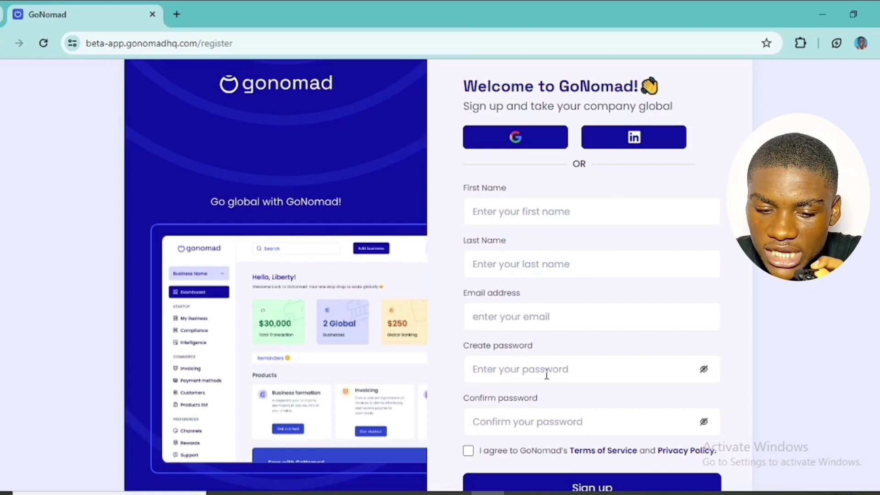
click(468, 450)
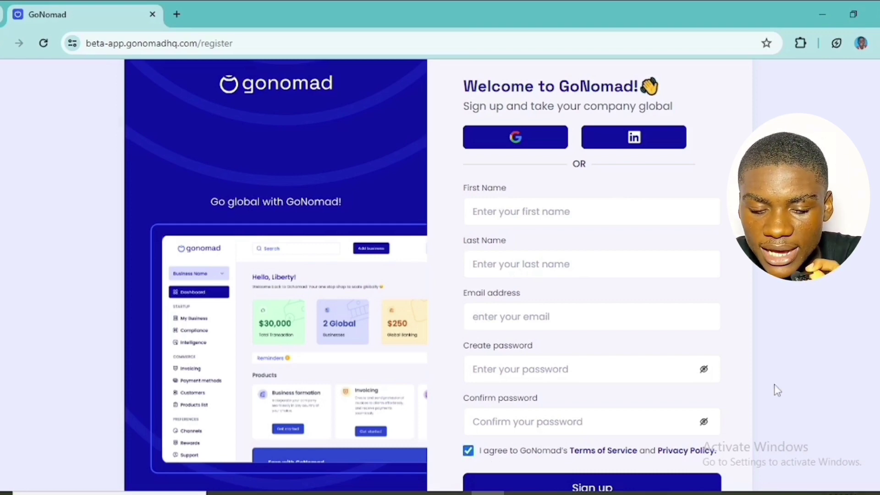
scroll(778, 390, down, 1)
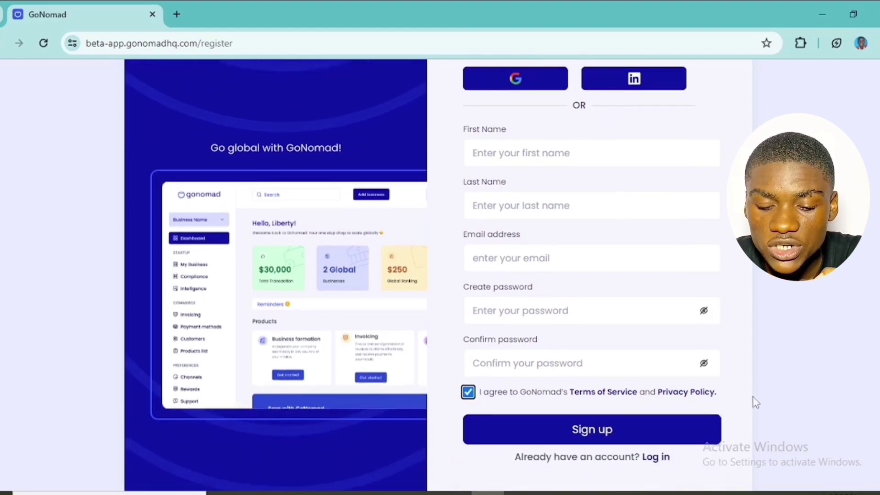
click(596, 430)
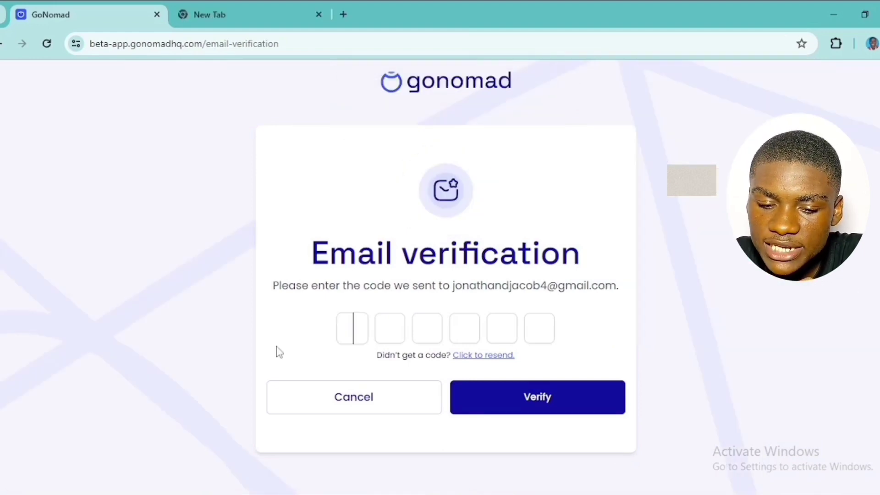
Verify the email with the six-digit emailed code and continue to company onboarding.
click(550, 391)
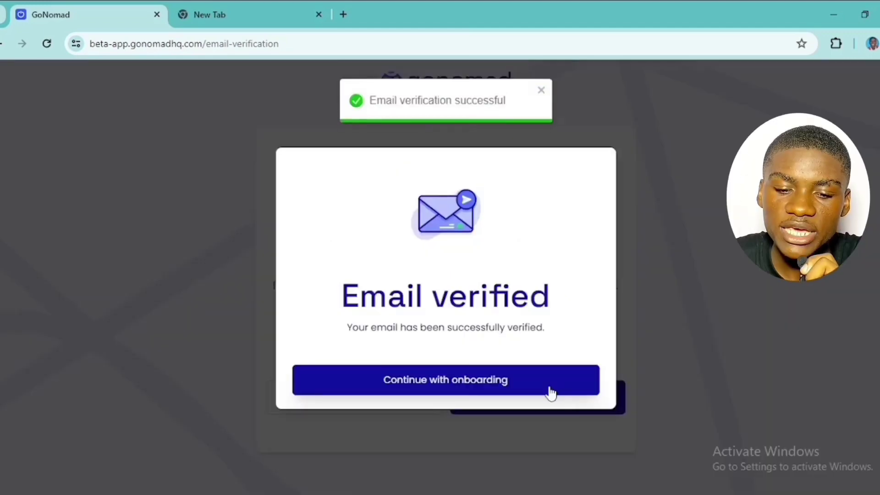
click(489, 393)
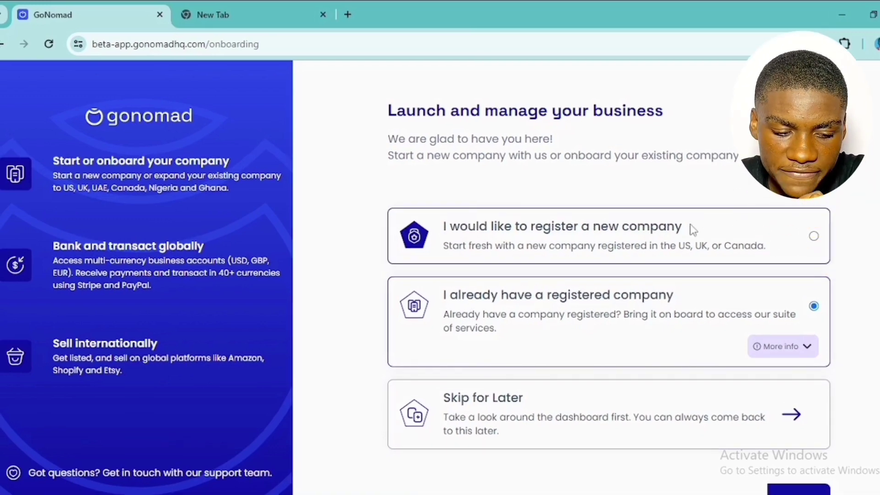
Choose to register a new company incorporated in Kentucky, USA.
click(693, 230)
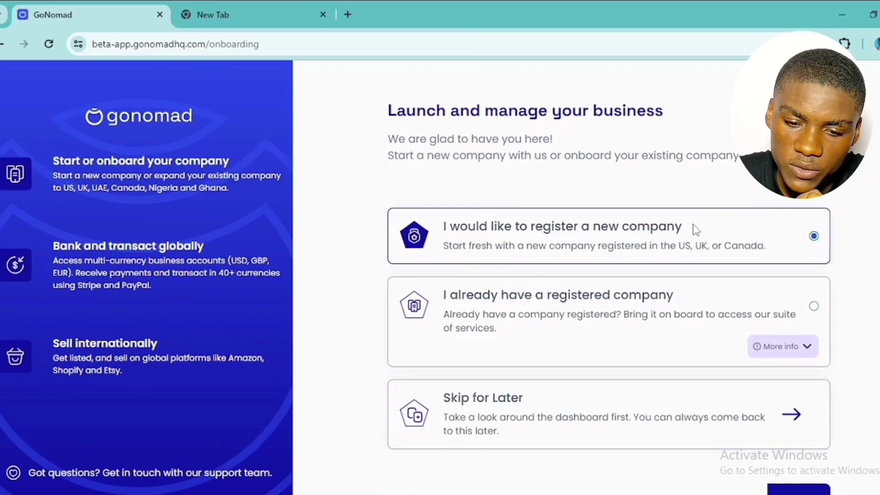
scroll(609, 286, down, 1)
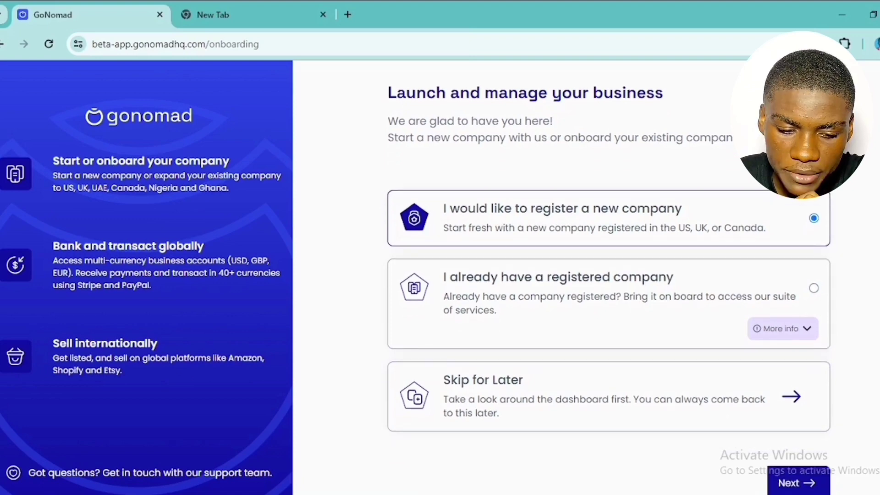
click(797, 482)
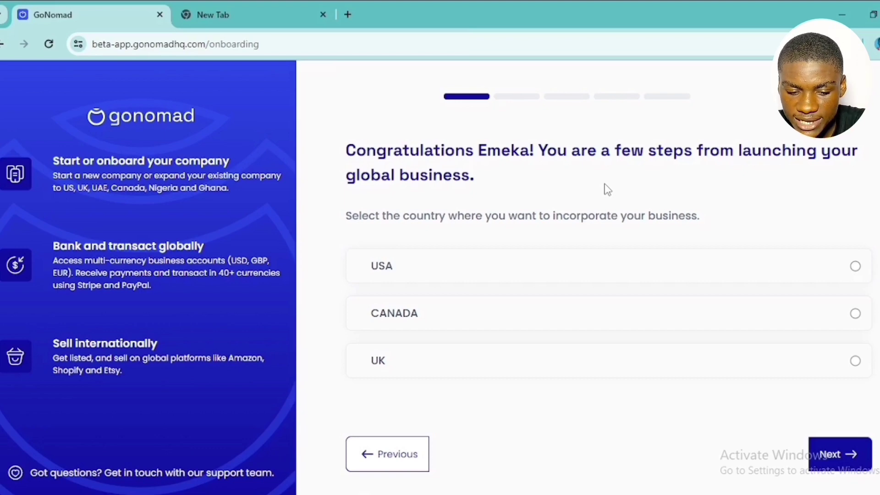
click(716, 269)
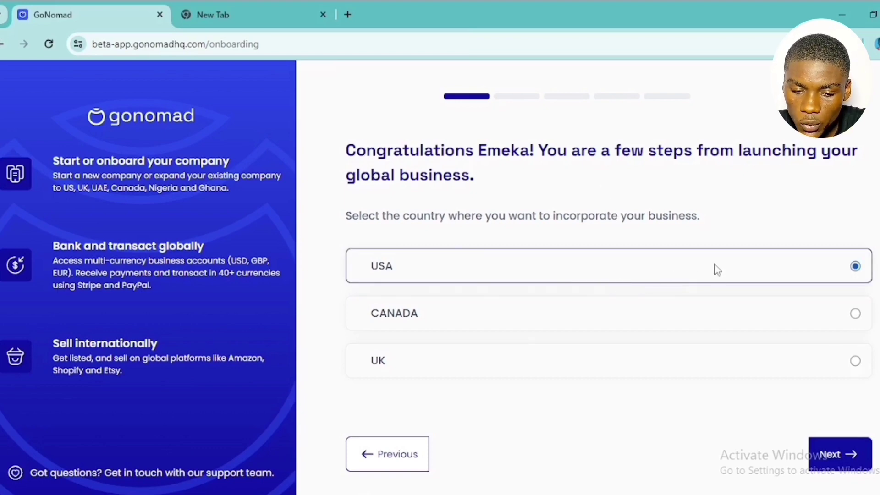
click(855, 467)
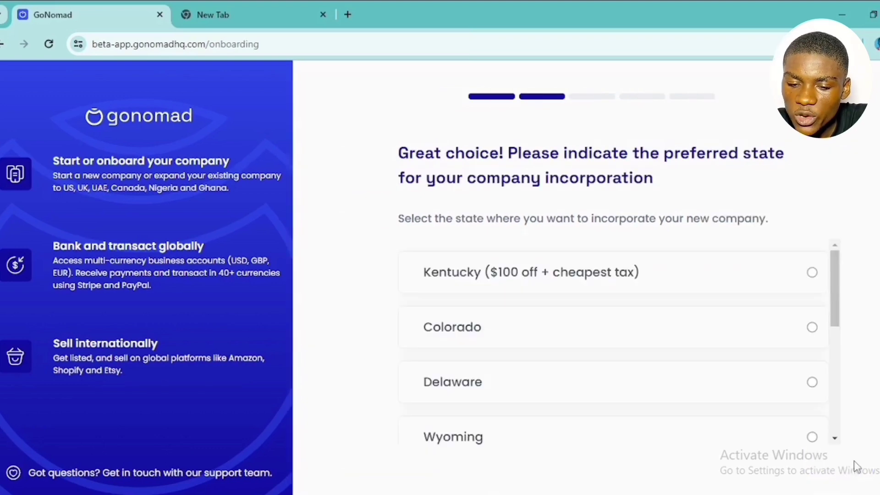
scroll(853, 460, down, 1)
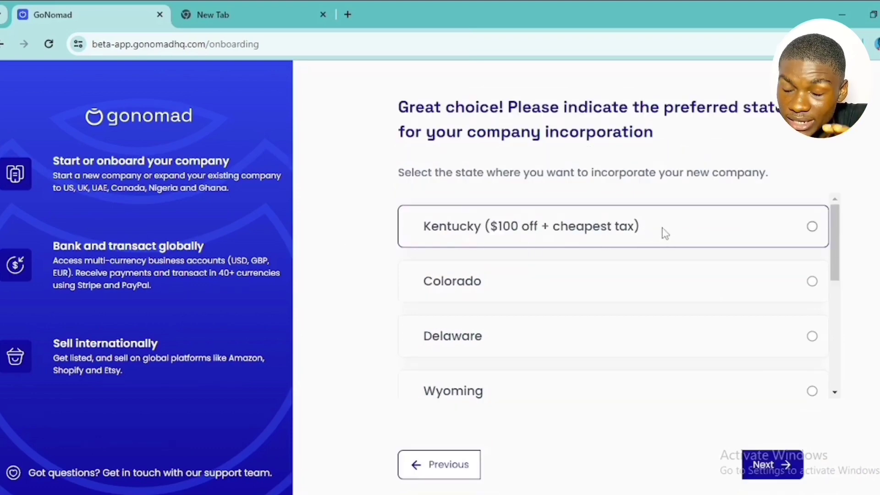
click(794, 235)
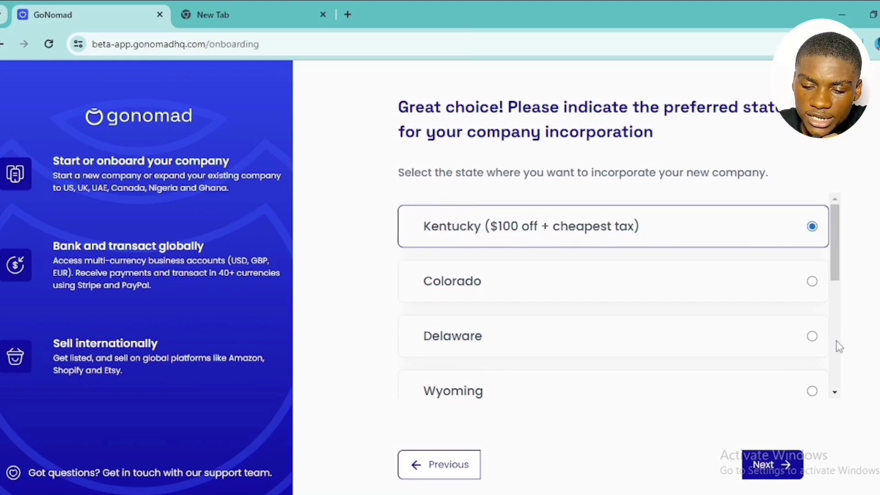
click(773, 465)
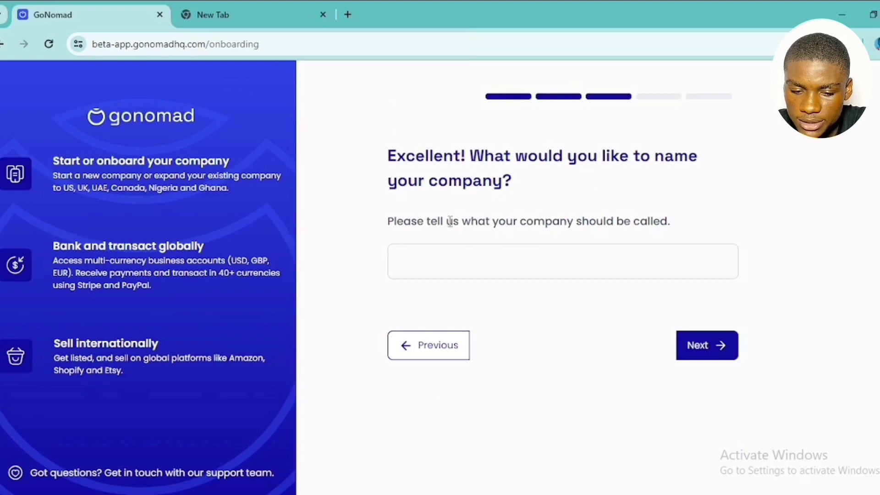
Name the company 'Just Exploring'.
click(399, 261)
text(Just Exploring)
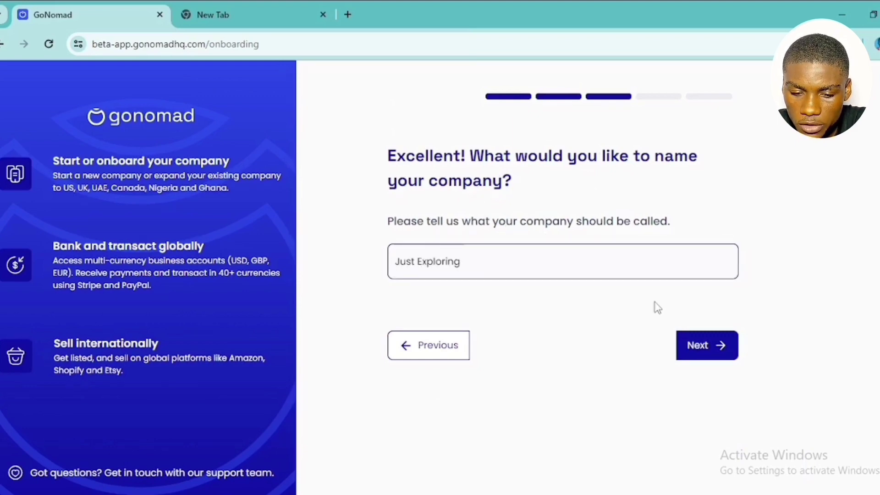
click(721, 353)
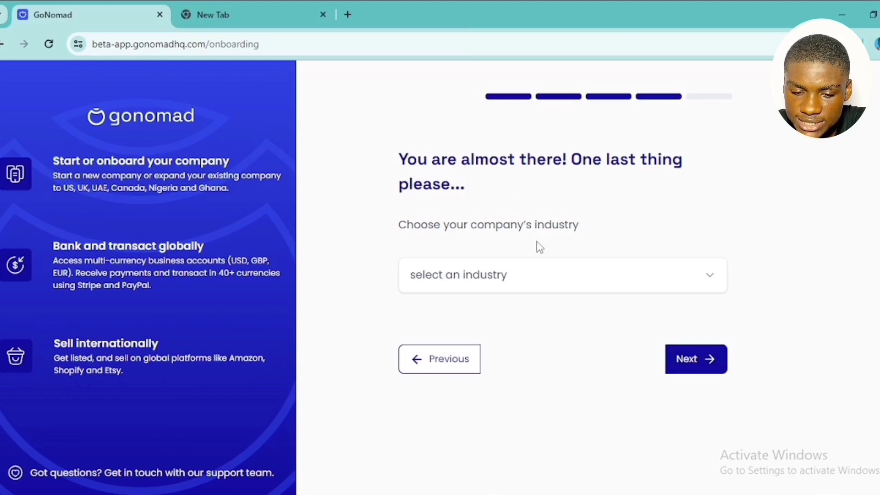
Set the company's industry to Ecommerce and continue to the $399 payment step.
click(706, 280)
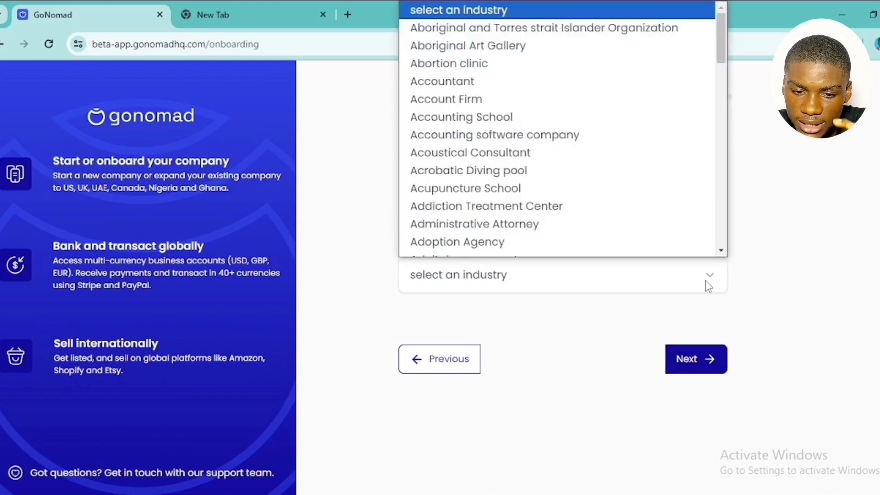
drag(721, 27, 721, 161)
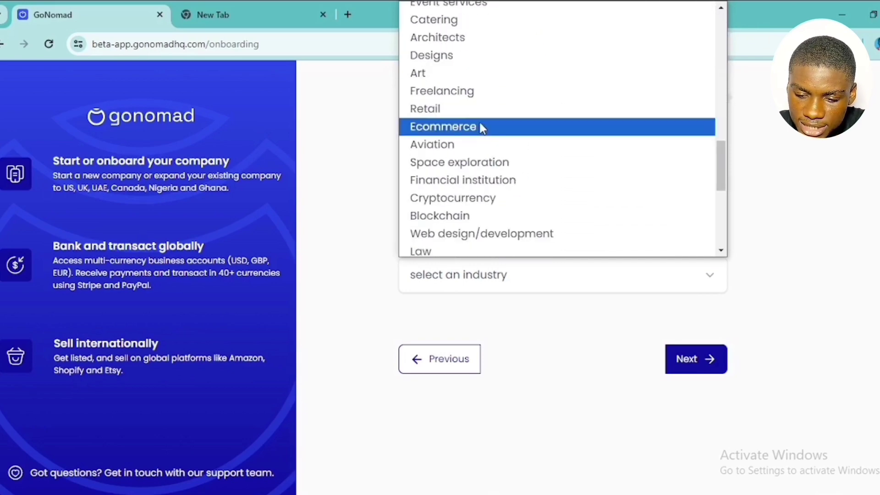
click(480, 122)
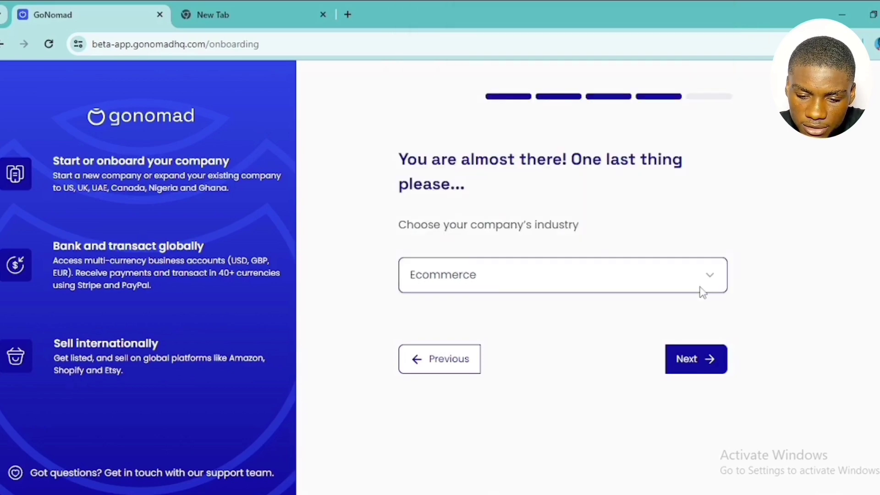
click(699, 358)
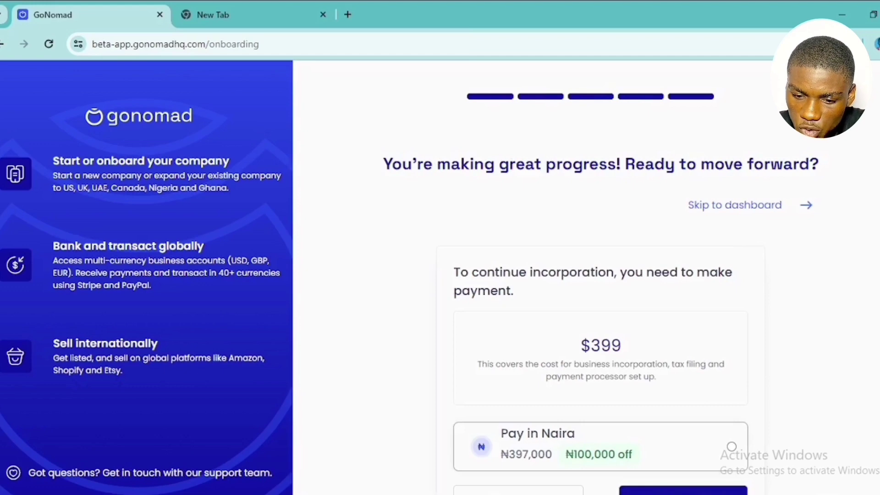
Pay the $399 fee in Naira via Paystack, opening the NGN 397,000 checkout.
scroll(600, 275, down, 1)
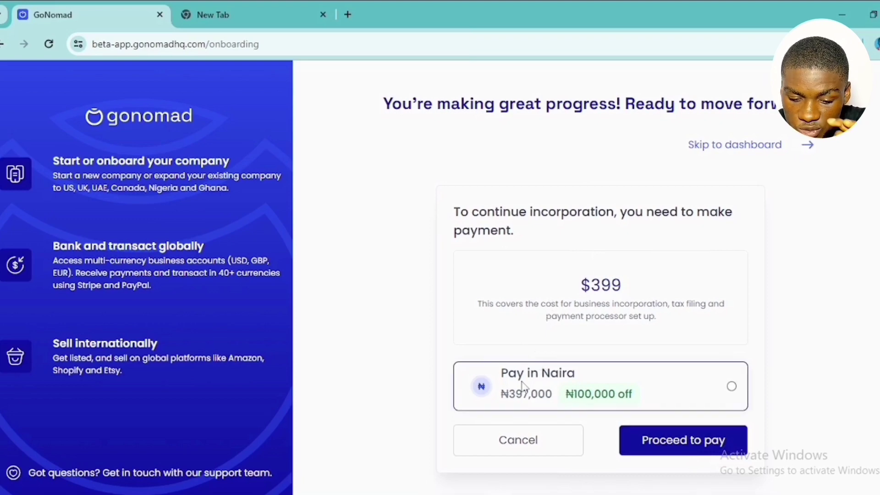
click(534, 403)
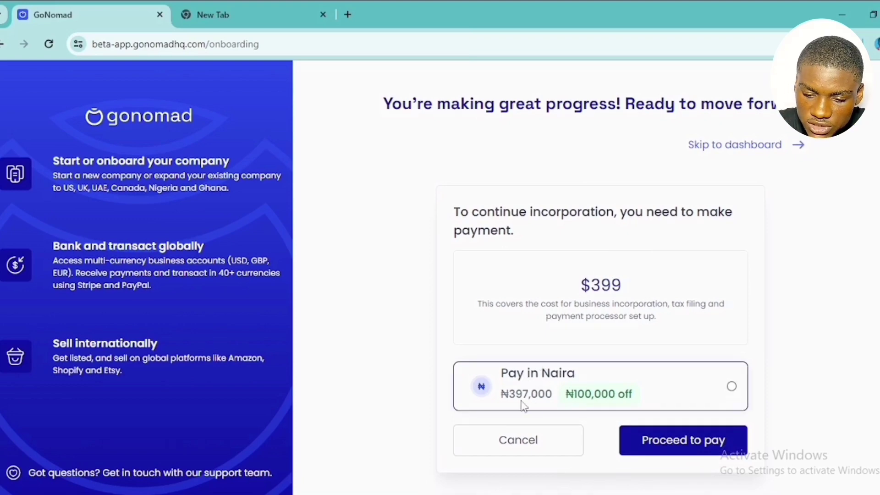
click(693, 448)
scroll(530, 344, down, 2)
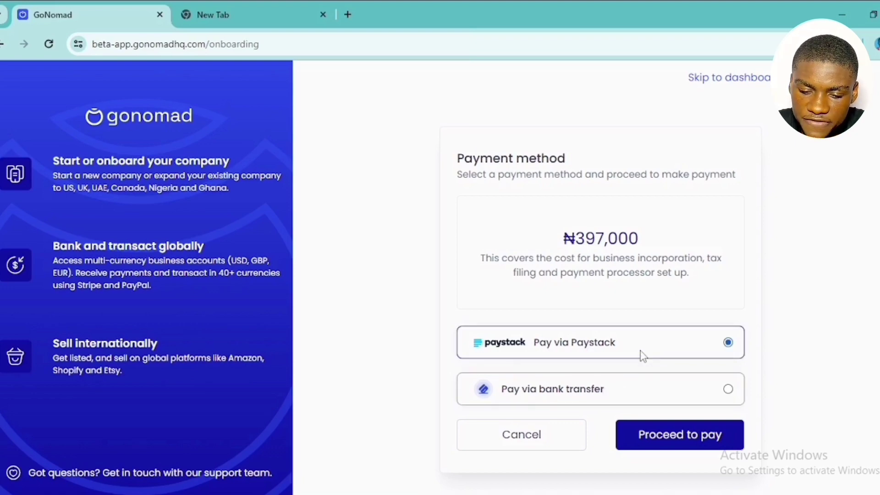
click(694, 437)
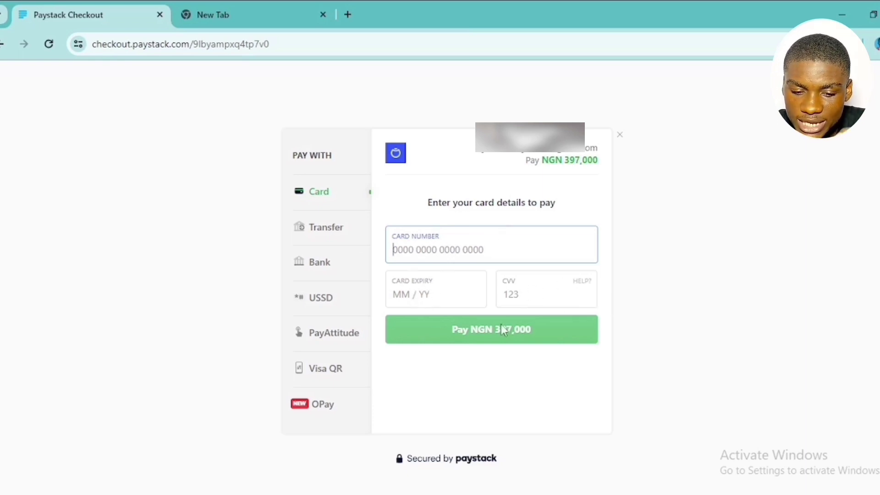
View Paystack's Transfer payment option, then return to GoNomad's payment-method page.
click(320, 231)
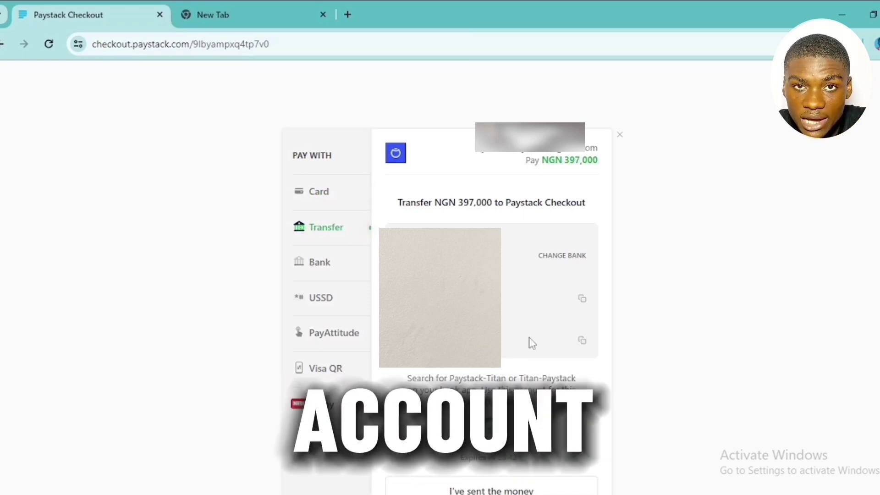
key(alt+Left)
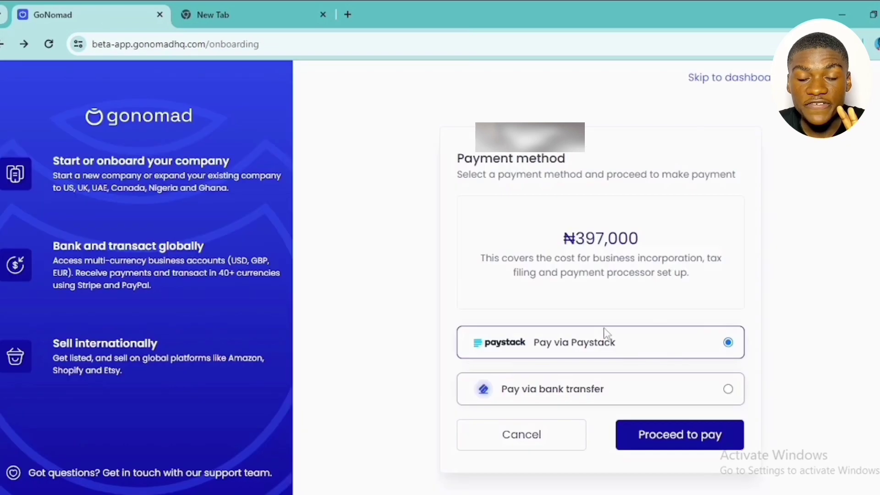
Pay the ₦397,000 by bank transfer and confirm the payment has been made.
click(618, 402)
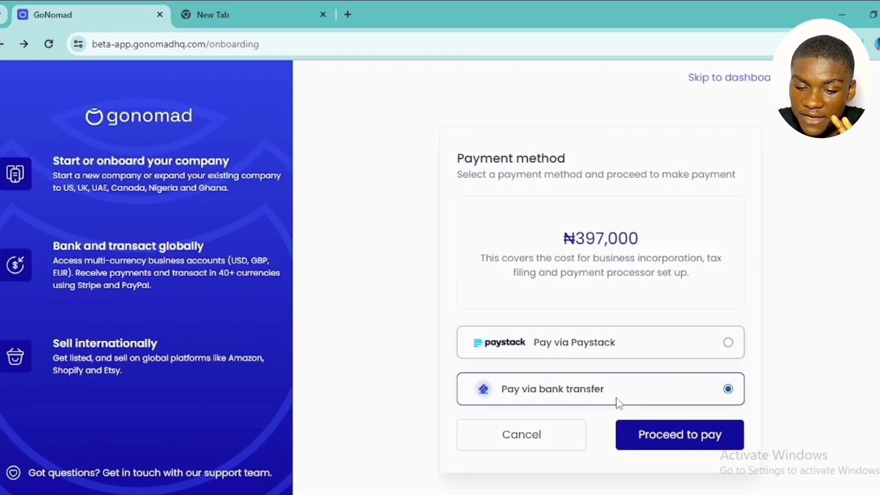
click(709, 446)
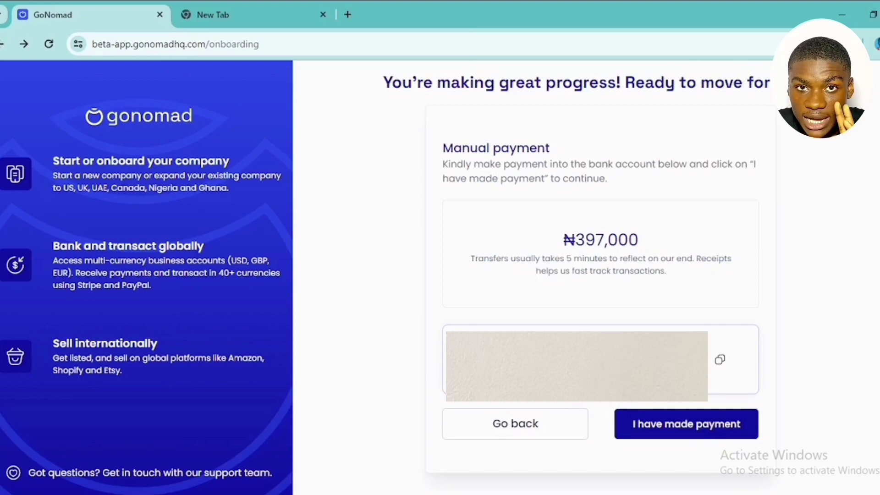
click(712, 435)
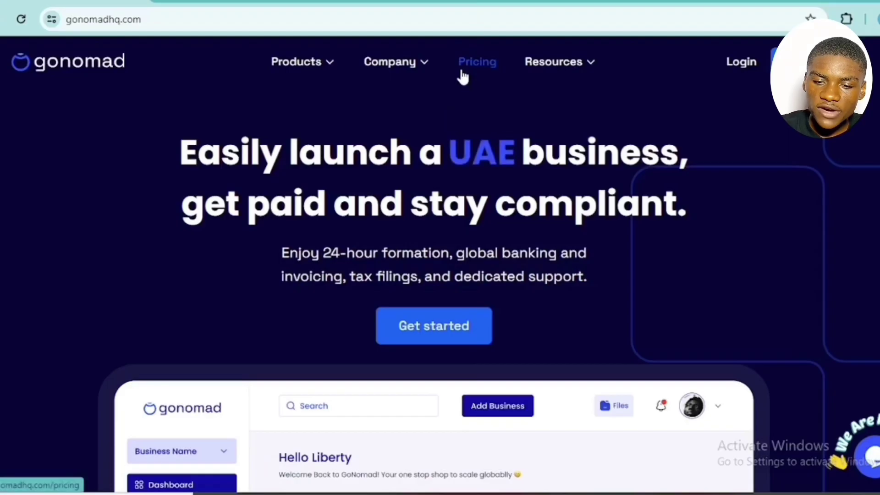
Open the Pricing page and scroll to the $399 one-time USA business formation cost.
click(475, 63)
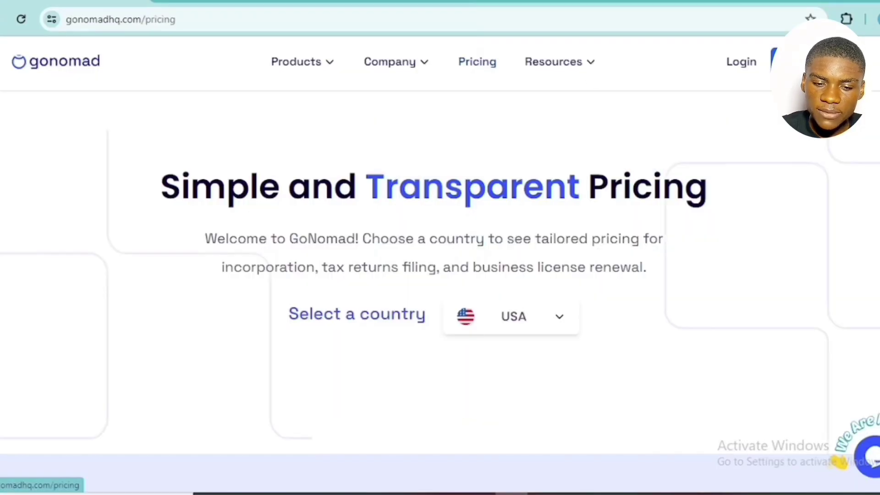
scroll(440, 275, down, 7)
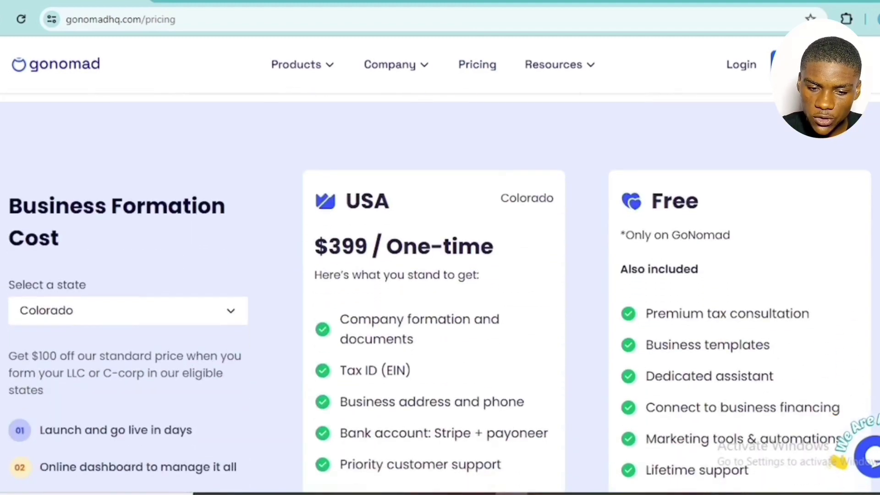
scroll(379, 241, down, 1)
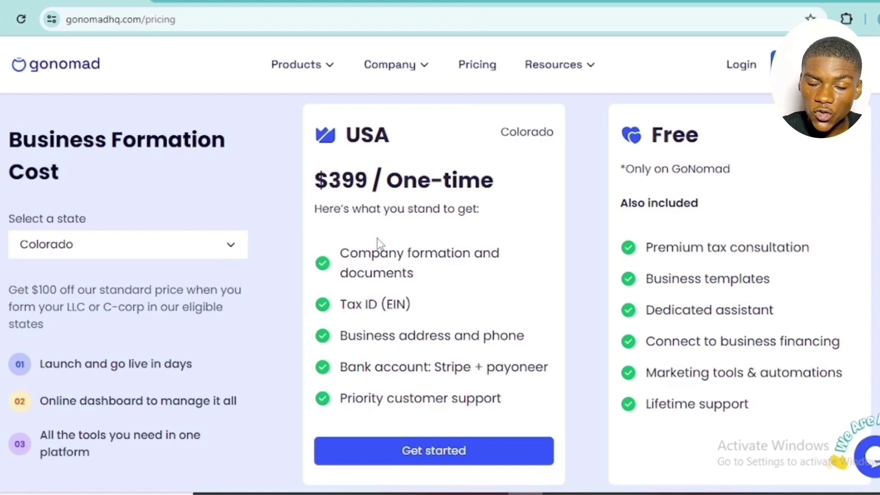